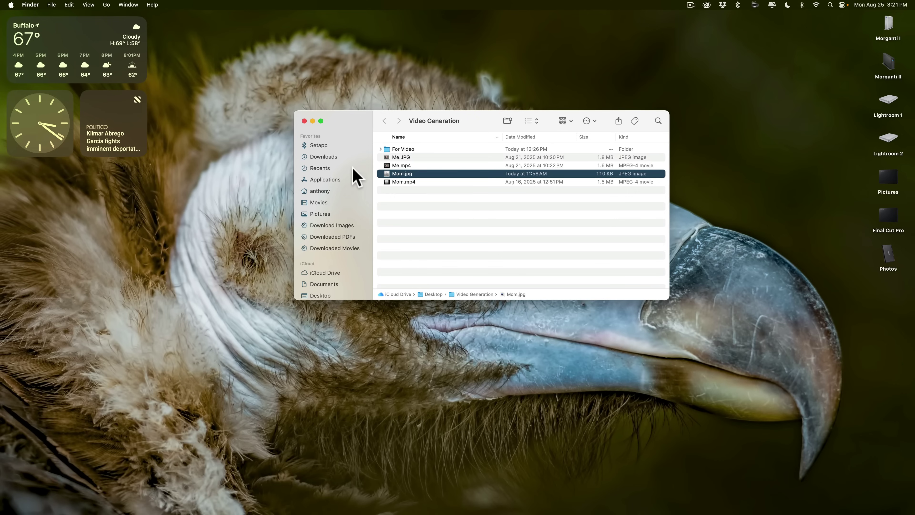
Step: Open the Mom.jpg photo, reposition its window to view it, then close it
{"action": "left_click", "coordinate": [419, 172]}
{"action": "double_click", "coordinate": [419, 172]}
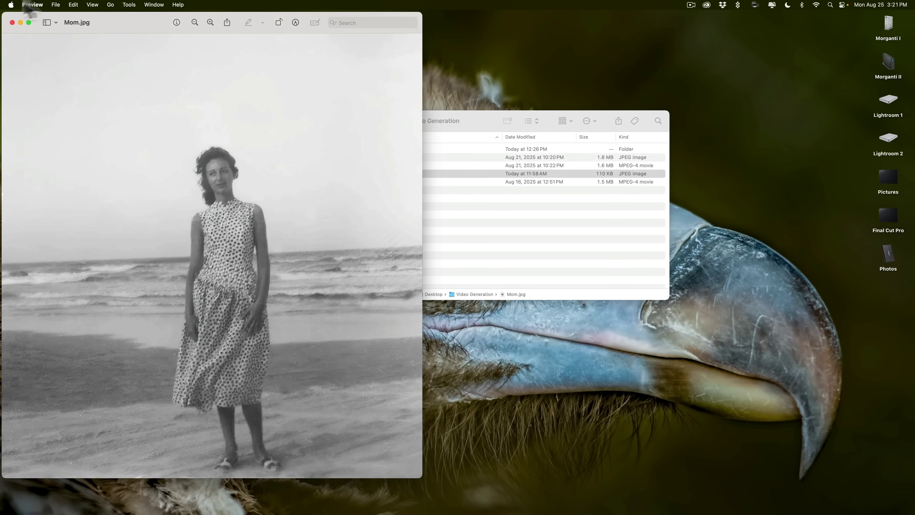
{"action": "left_click_drag", "start_coordinate": [116, 31], "coordinate": [339, 29]}
{"action": "left_click", "coordinate": [339, 28]}
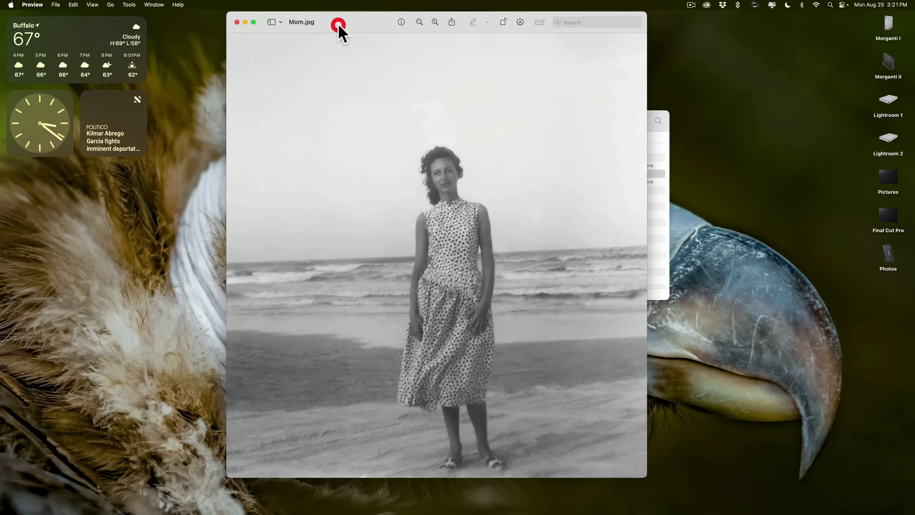
{"action": "left_click", "coordinate": [237, 22]}
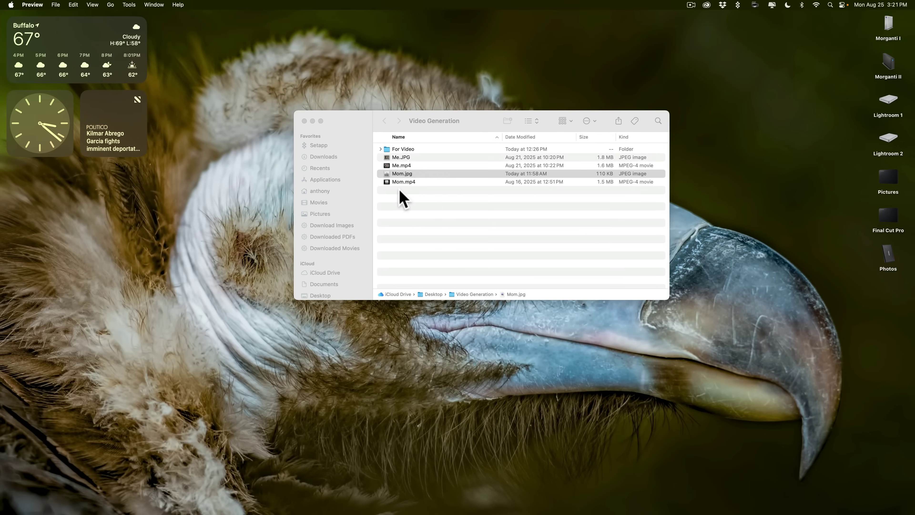
Step: Play the animated Mom.mp4 clip from the folder
{"action": "left_click", "coordinate": [397, 181]}
{"action": "left_click", "coordinate": [397, 182]}
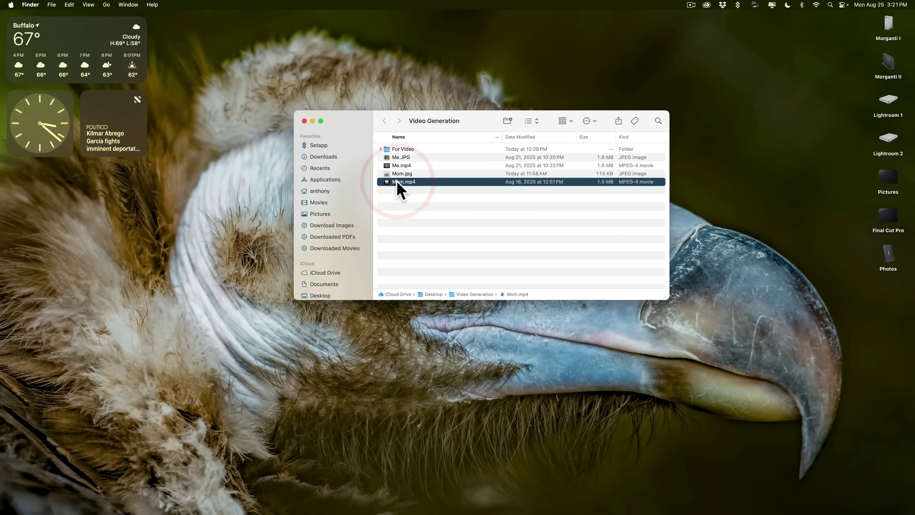
{"action": "double_click", "coordinate": [398, 182]}
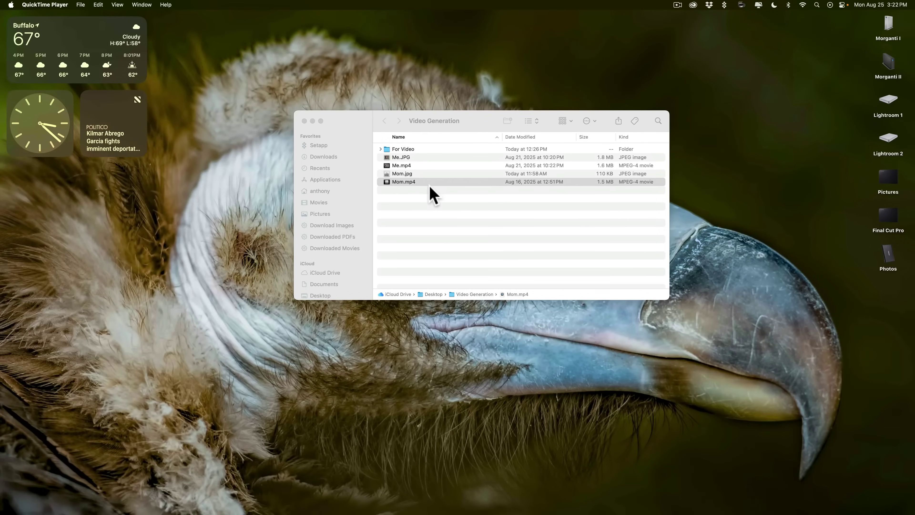
Step: Open the Me.JPG photo, move its window right to view it, then close it
{"action": "left_click", "coordinate": [398, 157]}
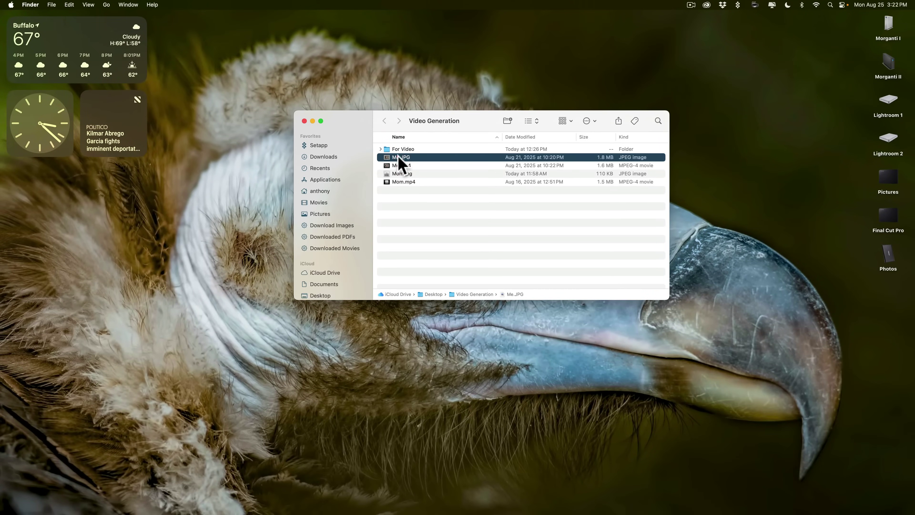
{"action": "double_click", "coordinate": [398, 157]}
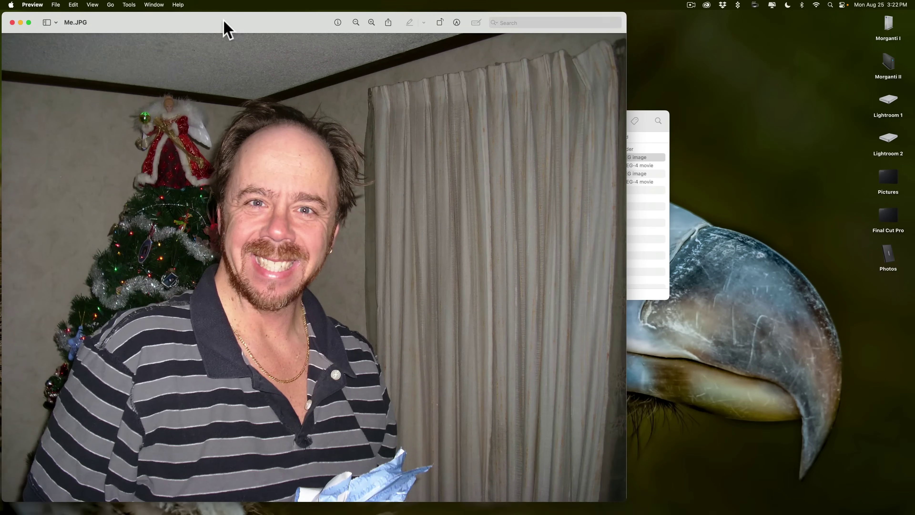
{"action": "left_click_drag", "start_coordinate": [225, 27], "coordinate": [382, 24]}
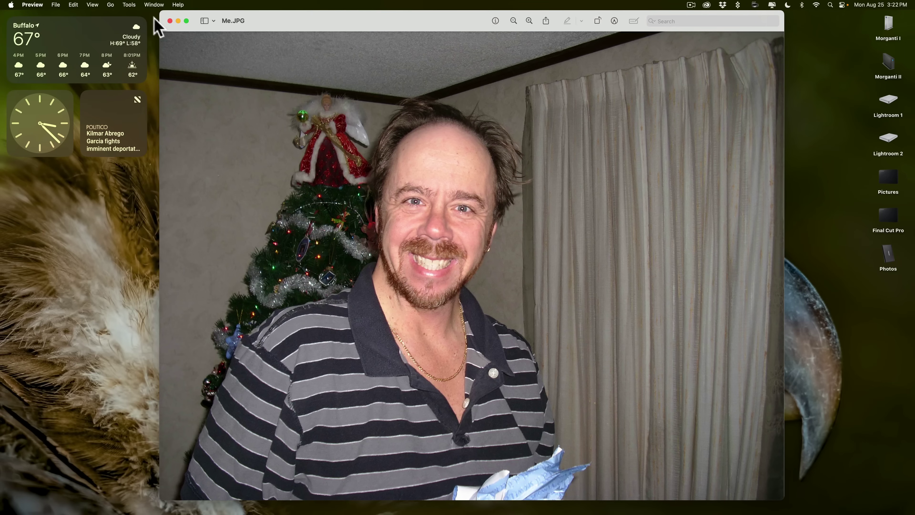
{"action": "left_click", "coordinate": [169, 20]}
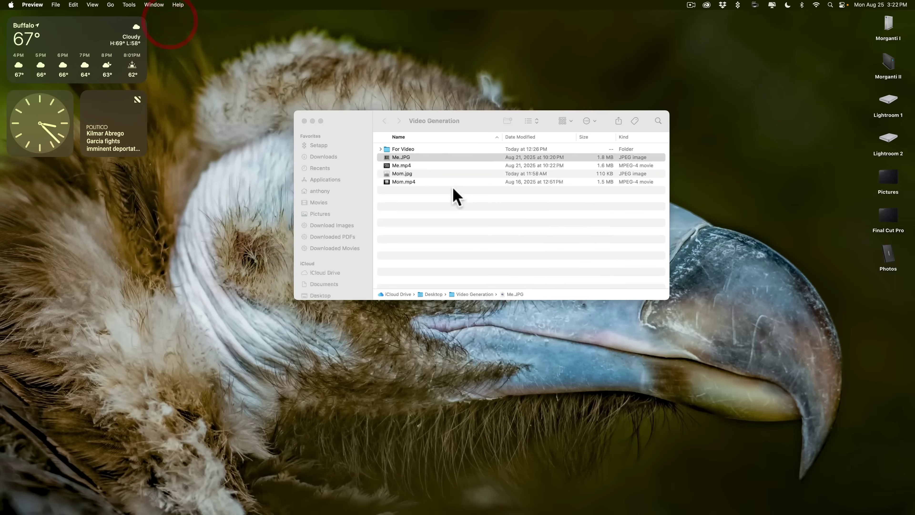
Step: Watch the Me.mp4 clip full screen in QuickTime, then close it
{"action": "double_click", "coordinate": [406, 165]}
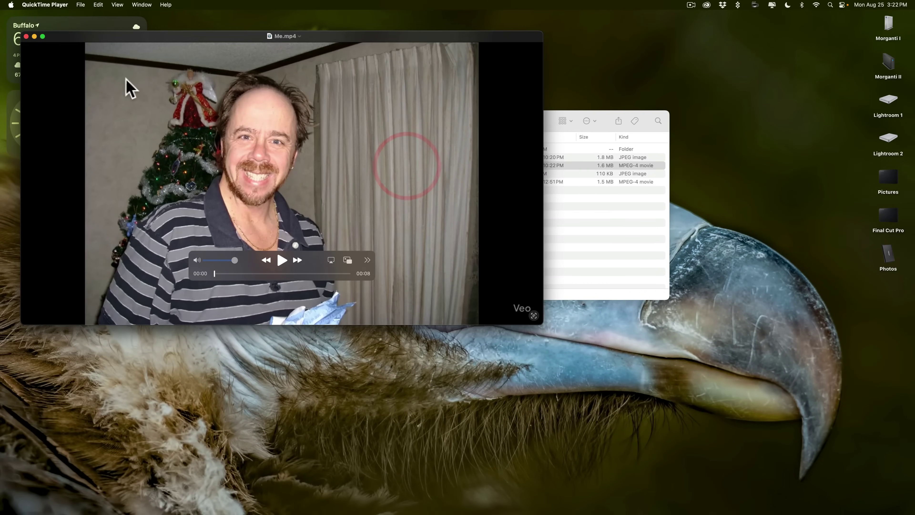
{"action": "left_click", "coordinate": [43, 36]}
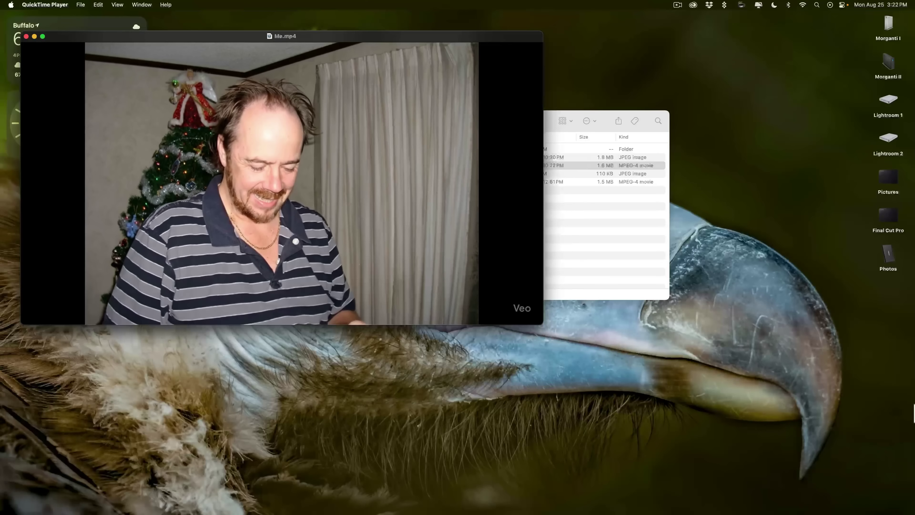
{"action": "key", "text": "super+w"}
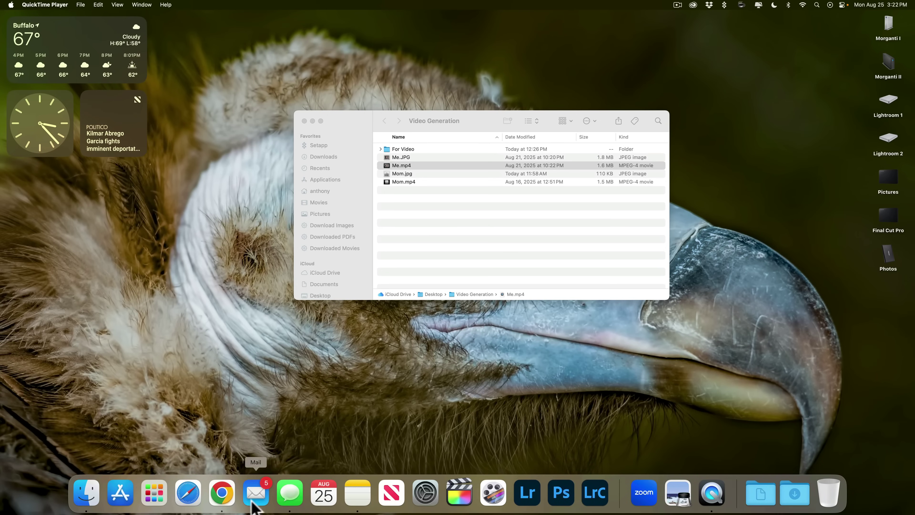
Step: Bring up Gemini in Chrome and switch the tool to Videos with Veo
{"action": "left_click", "coordinate": [226, 501]}
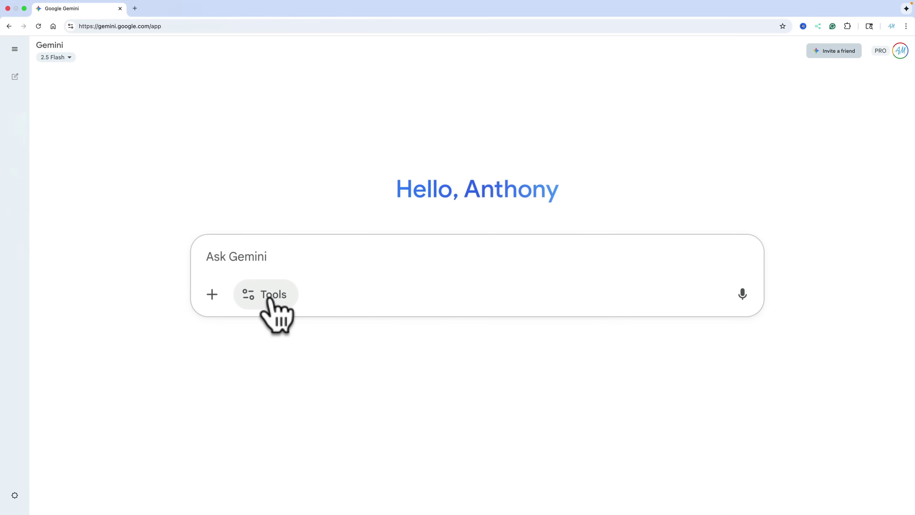
{"action": "left_click", "coordinate": [270, 300]}
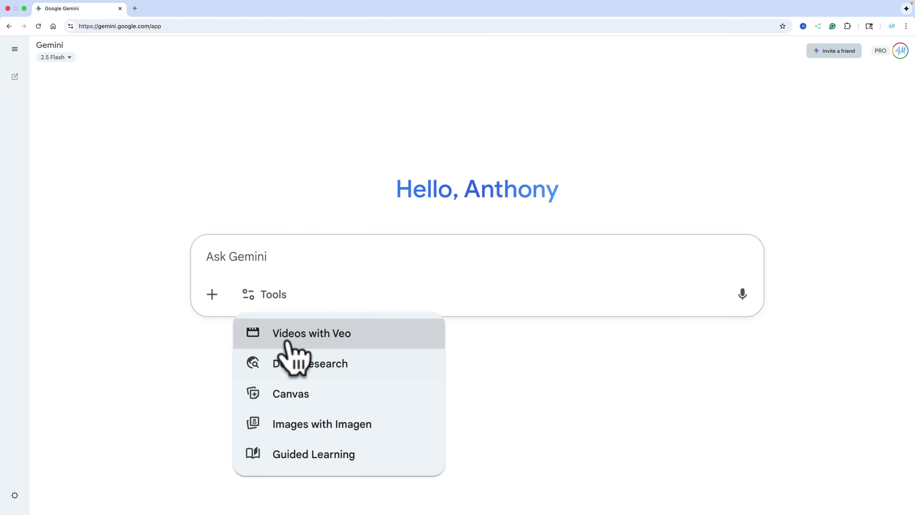
{"action": "left_click", "coordinate": [359, 331]}
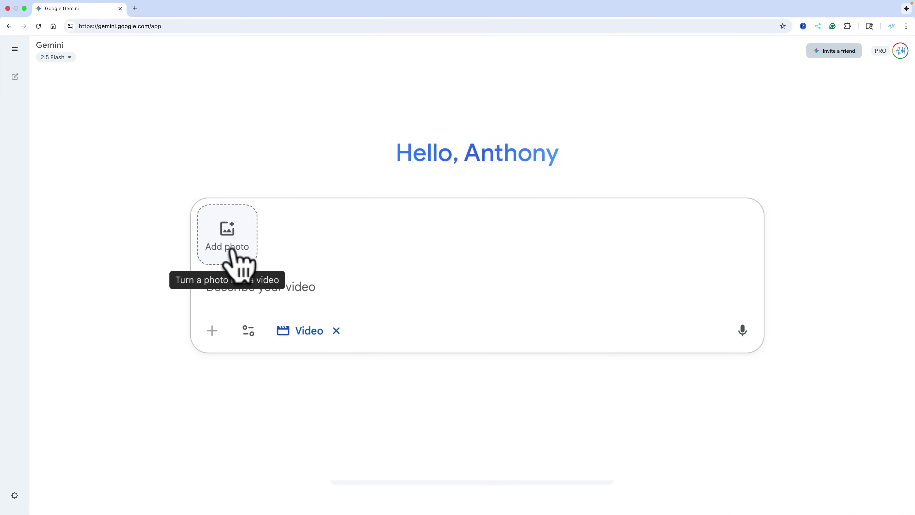
Step: Attach Mom and Dad.jpg from Video Generation > For Video to the prompt
{"action": "left_click", "coordinate": [222, 226]}
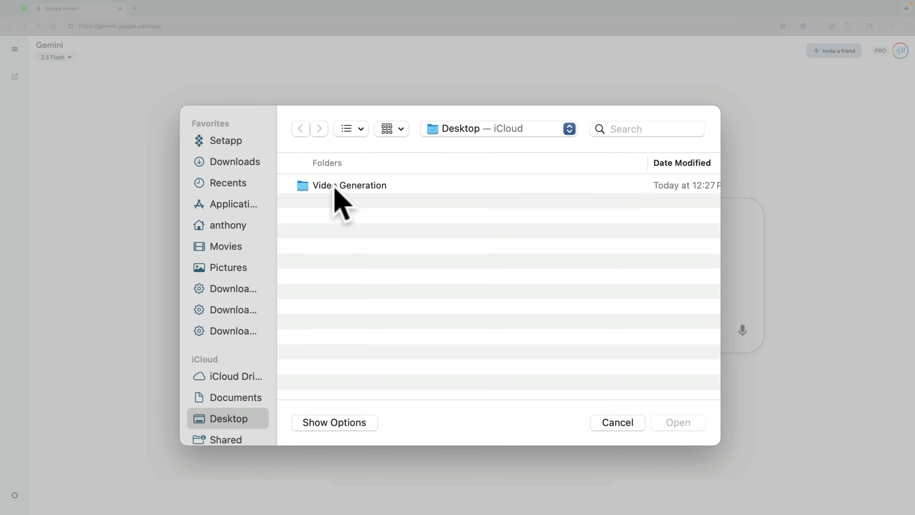
{"action": "left_click", "coordinate": [334, 186]}
{"action": "double_click", "coordinate": [334, 186]}
{"action": "double_click", "coordinate": [316, 184]}
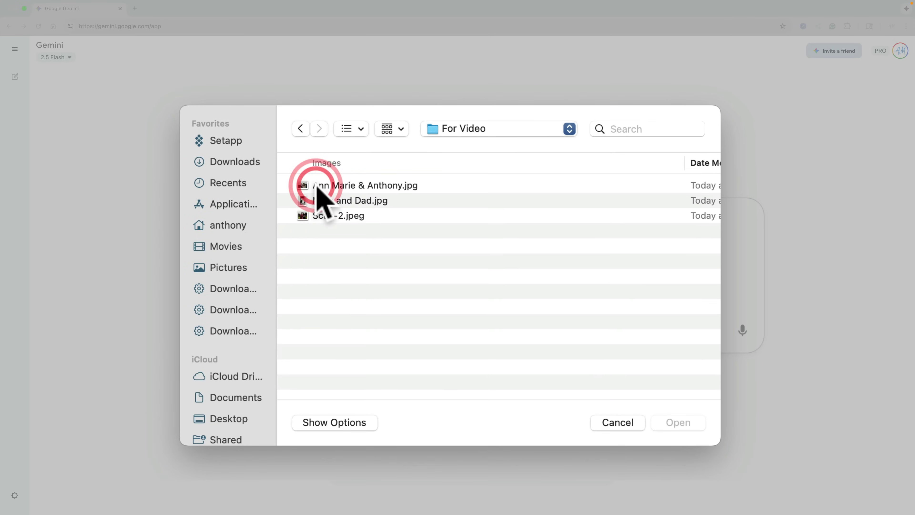
{"action": "left_click", "coordinate": [326, 200]}
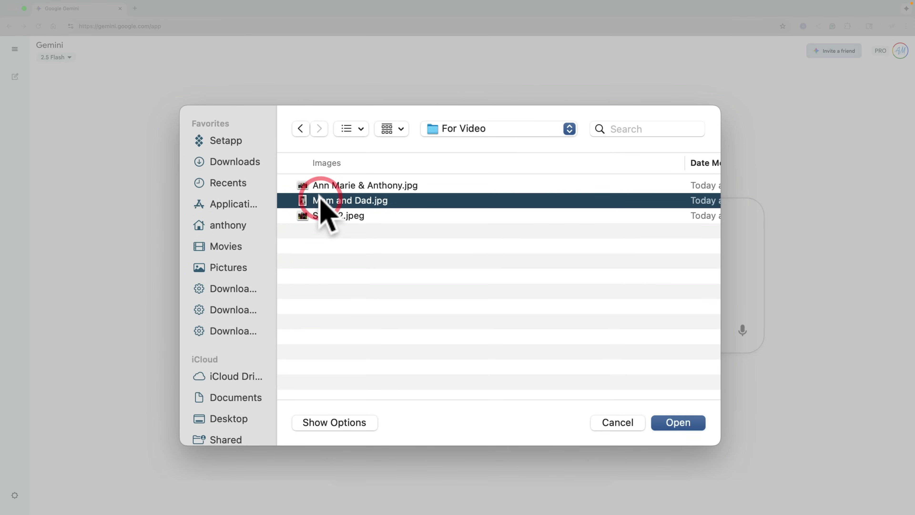
{"action": "left_click", "coordinate": [677, 422]}
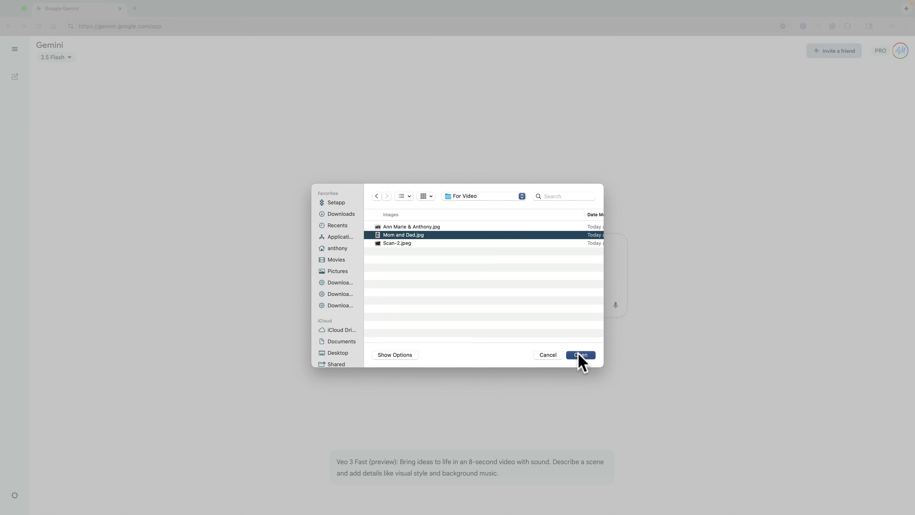
{"action": "left_click", "coordinate": [579, 354]}
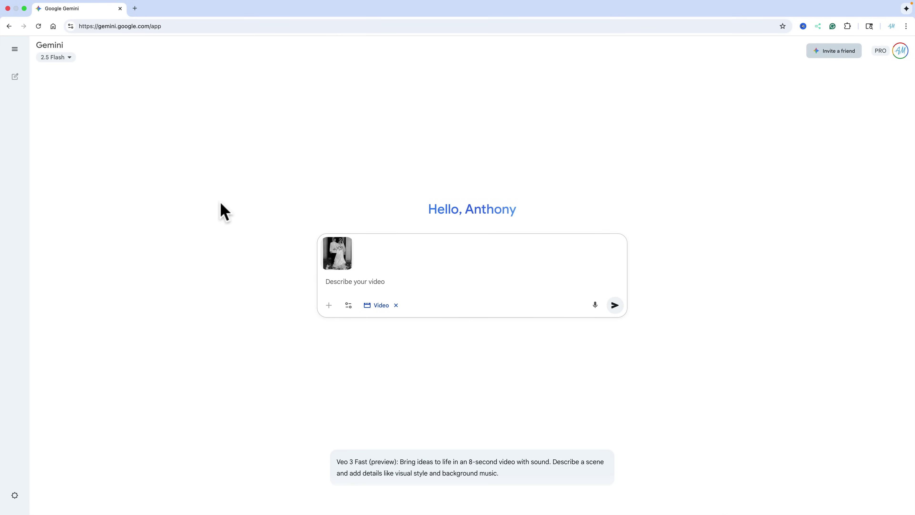
{"action": "key", "text": "ctrl+Left"}
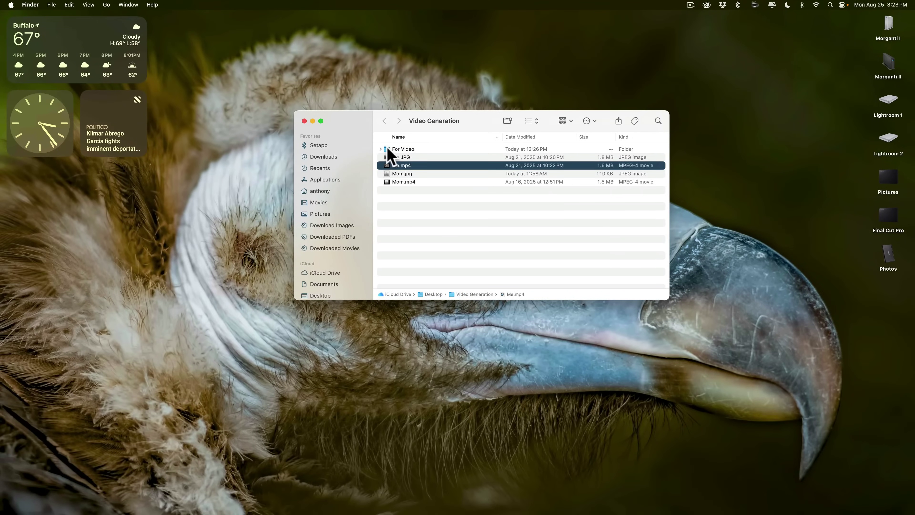
{"action": "double_click", "coordinate": [388, 147]}
{"action": "left_click", "coordinate": [398, 157]}
{"action": "double_click", "coordinate": [398, 157]}
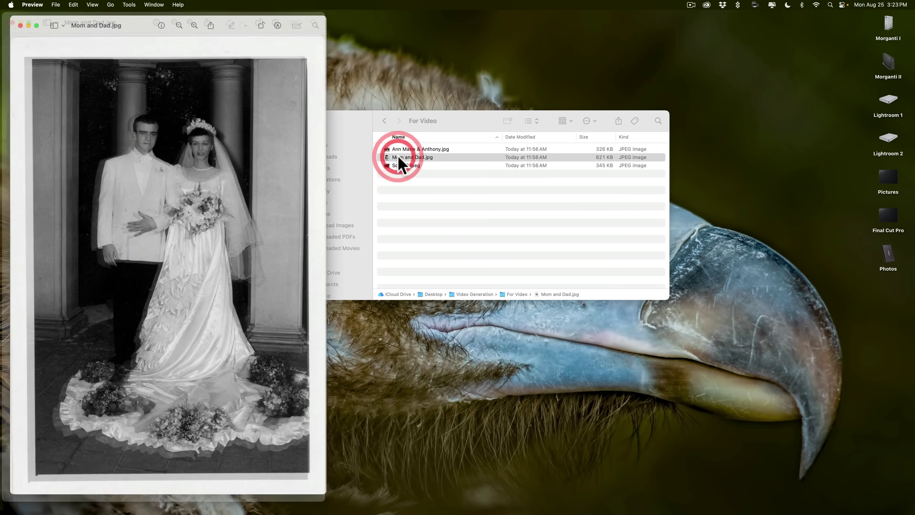
{"action": "left_click", "coordinate": [29, 23]}
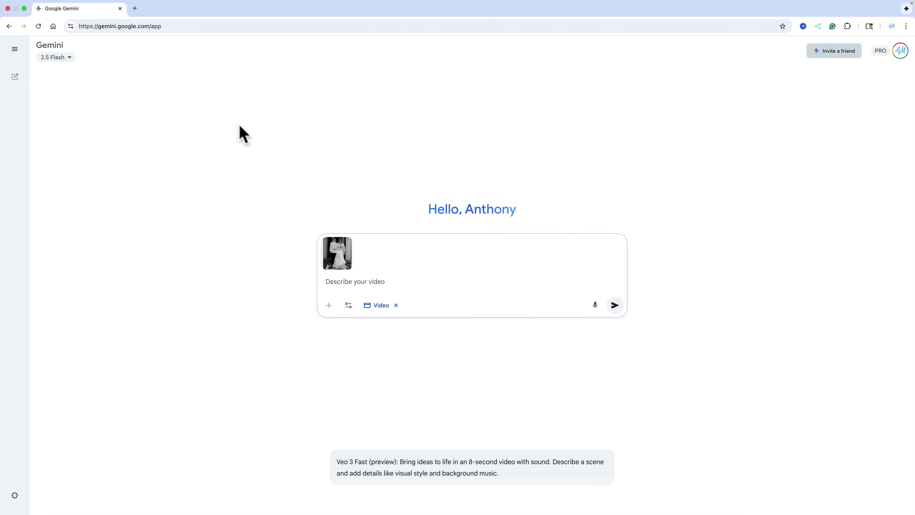
Step: Submit the prompt 'Have my mom and dad, smile at the camera and kiss.'
{"action": "left_click", "coordinate": [373, 283]}
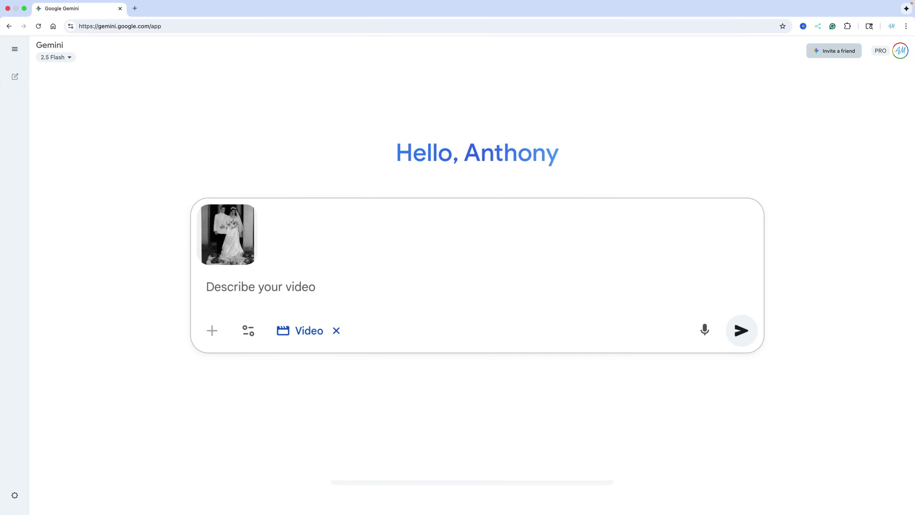
{"action": "type", "text": "Have my mom and dad"}
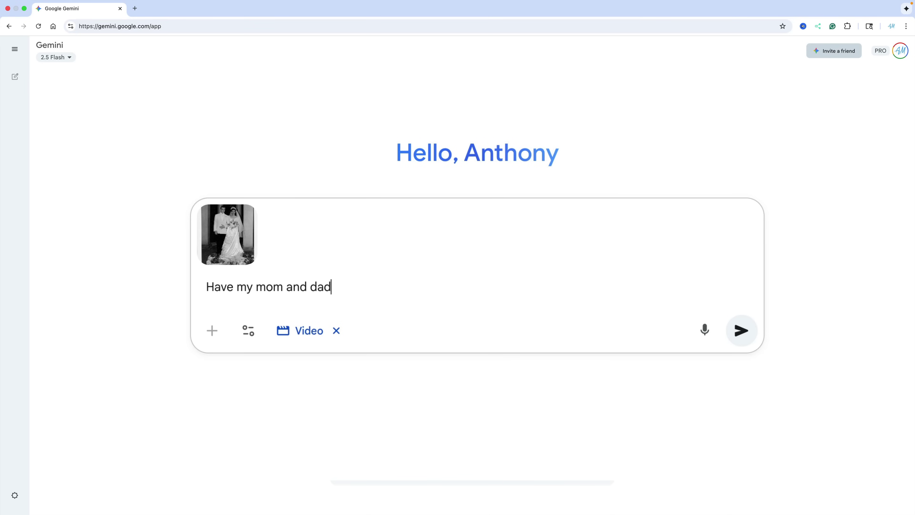
{"action": "type", "text": ", smile at the camera and kiss."}
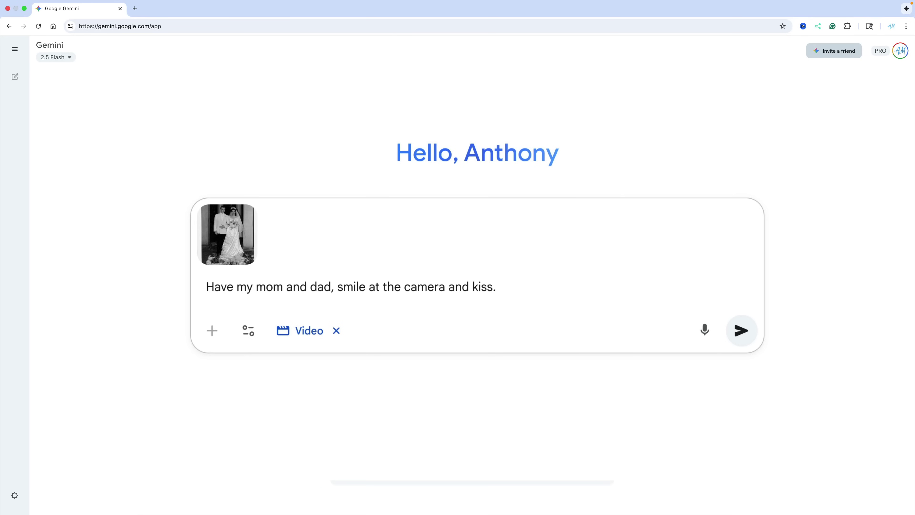
{"action": "left_click", "coordinate": [741, 330]}
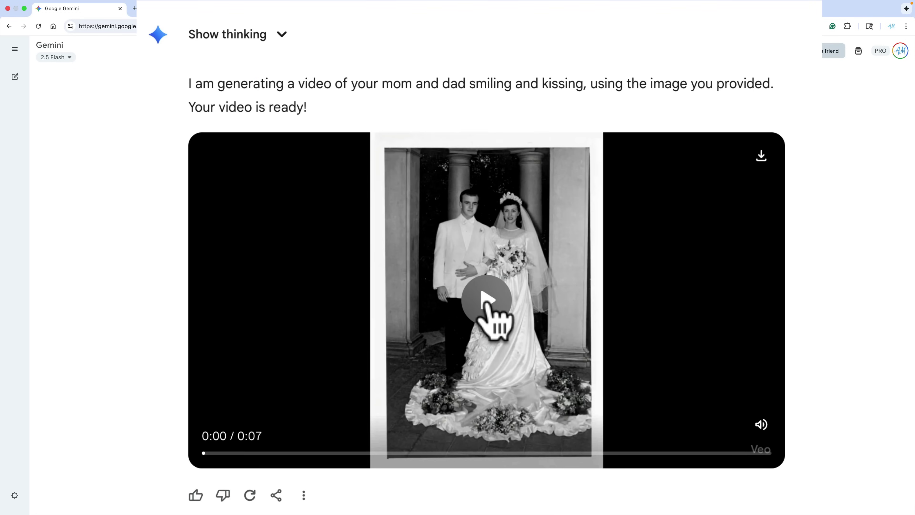
{"action": "left_click", "coordinate": [486, 304]}
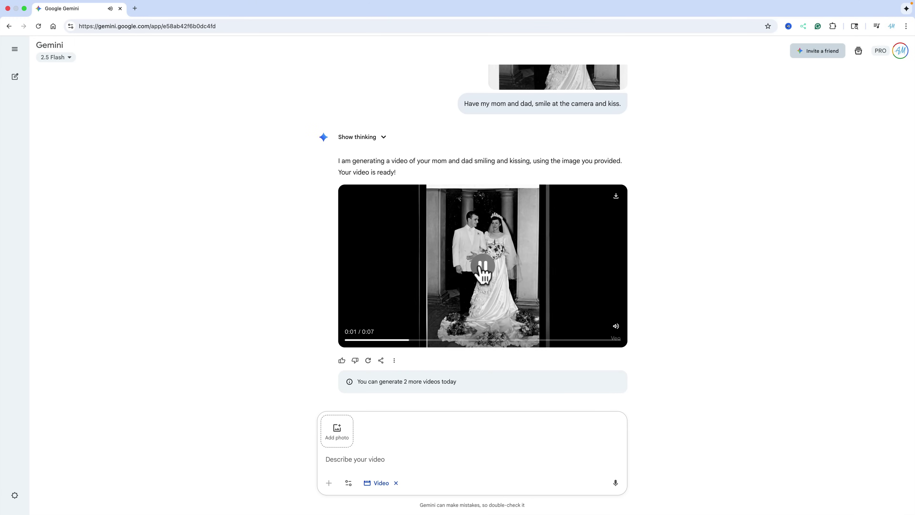
{"action": "left_click", "coordinate": [481, 264]}
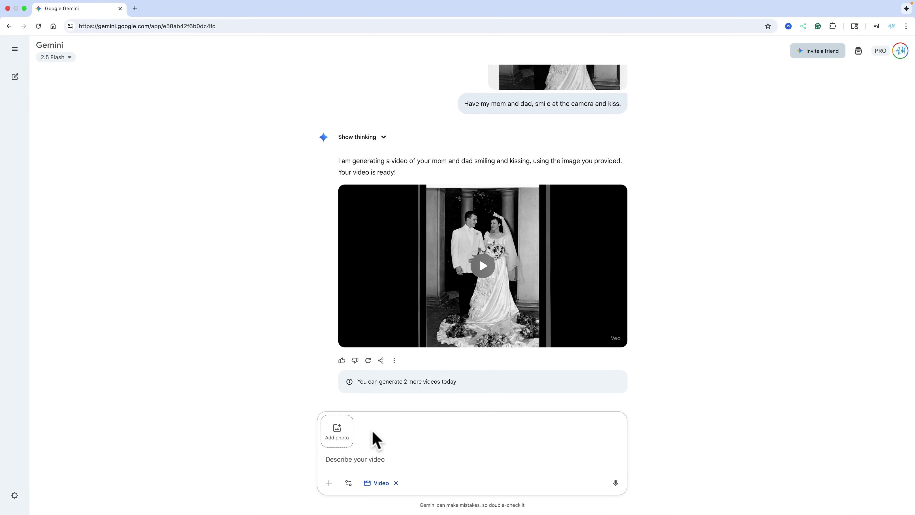
Step: Attach the first JPG in the For Video folder to a new video prompt
{"action": "left_click", "coordinate": [337, 427]}
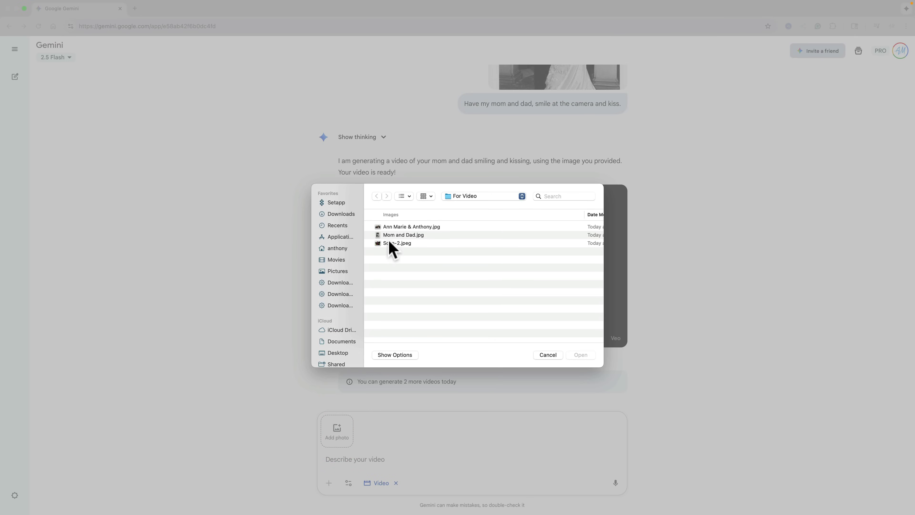
{"action": "scroll", "coordinate": [393, 228], "scroll_direction": "right", "scroll_amount": 1}
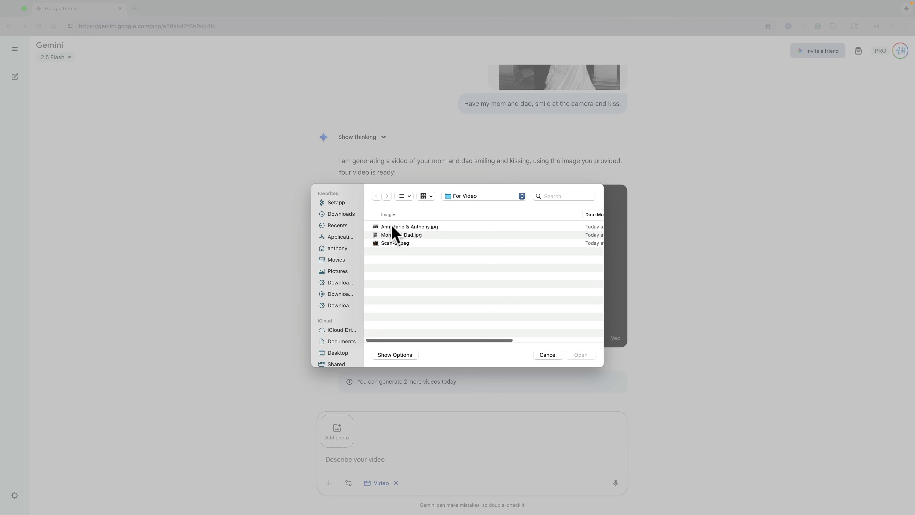
{"action": "left_click", "coordinate": [392, 227]}
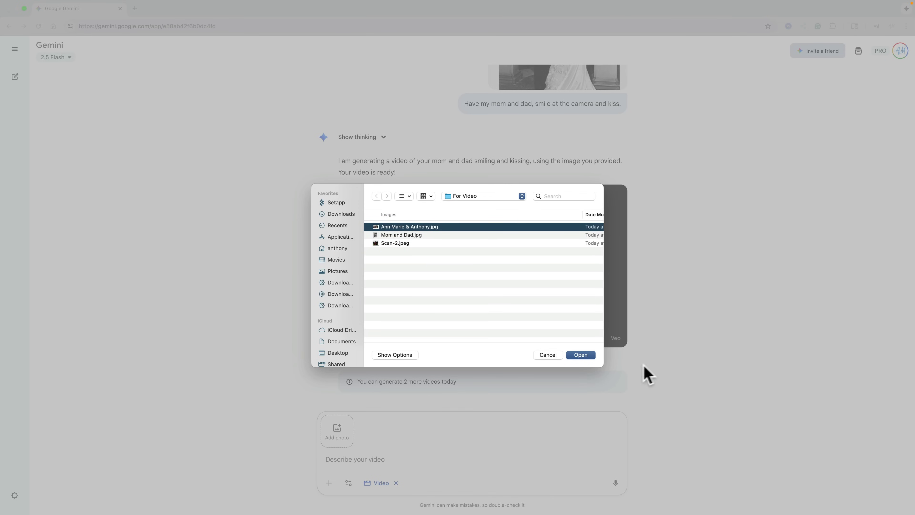
{"action": "left_click", "coordinate": [577, 355]}
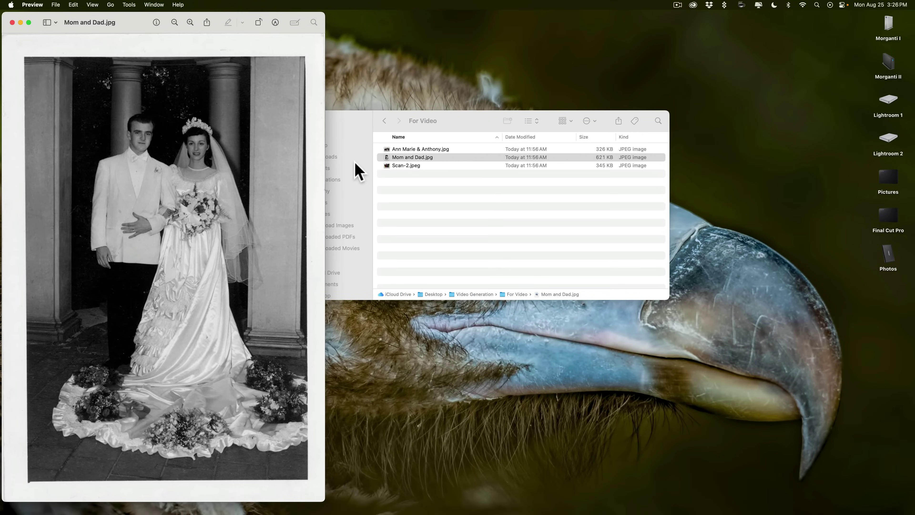
Step: Close the wedding photo and open the couple's green-sofa photo in Preview
{"action": "key", "text": "cmd+w"}
{"action": "left_click", "coordinate": [400, 149]}
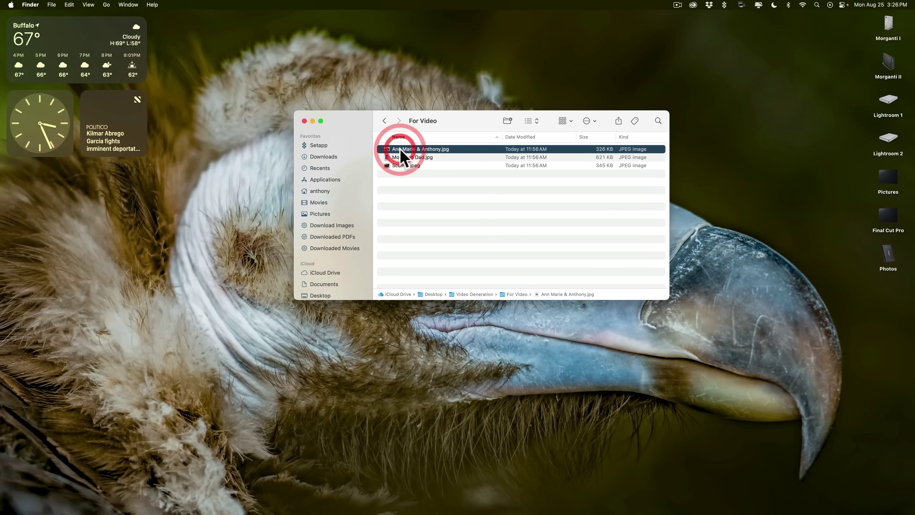
{"action": "left_click", "coordinate": [386, 149]}
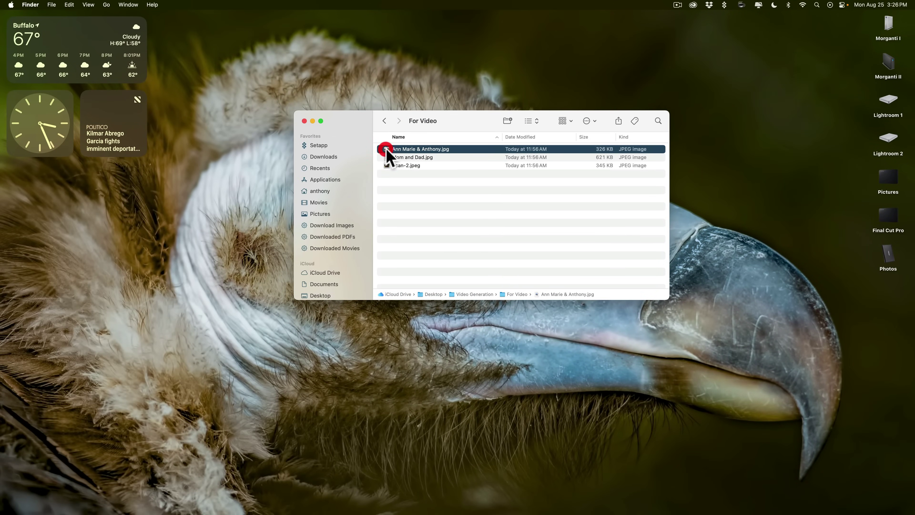
{"action": "double_click", "coordinate": [386, 148]}
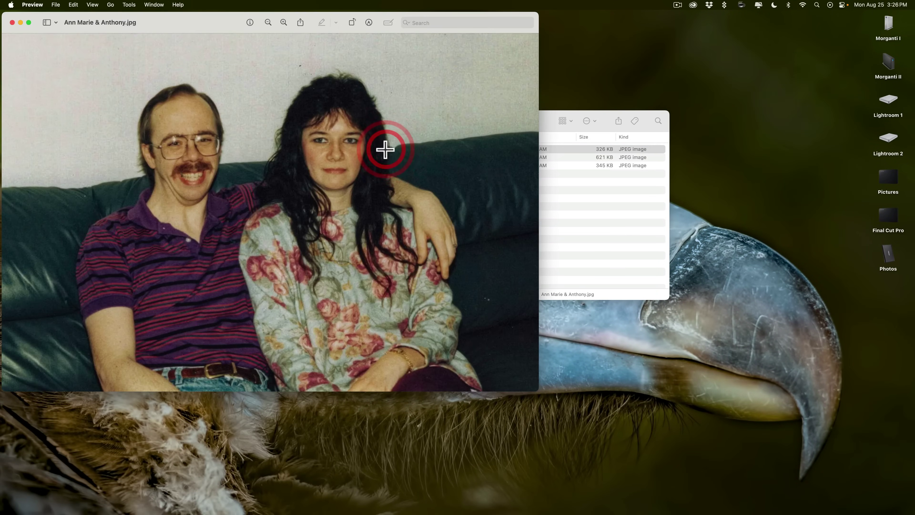
Step: Close Preview and send the prompt 'Have my wife and I smile, and kiss.'
{"action": "left_click", "coordinate": [11, 22]}
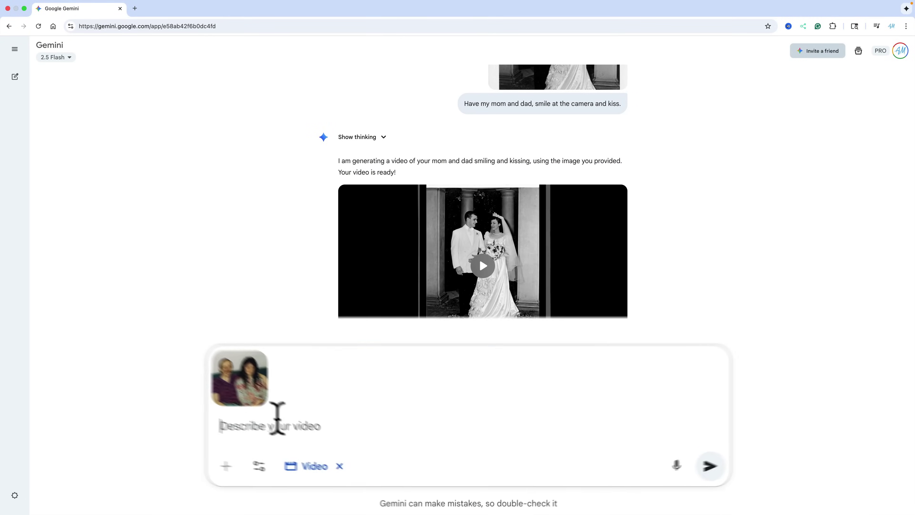
{"action": "left_click", "coordinate": [374, 457]}
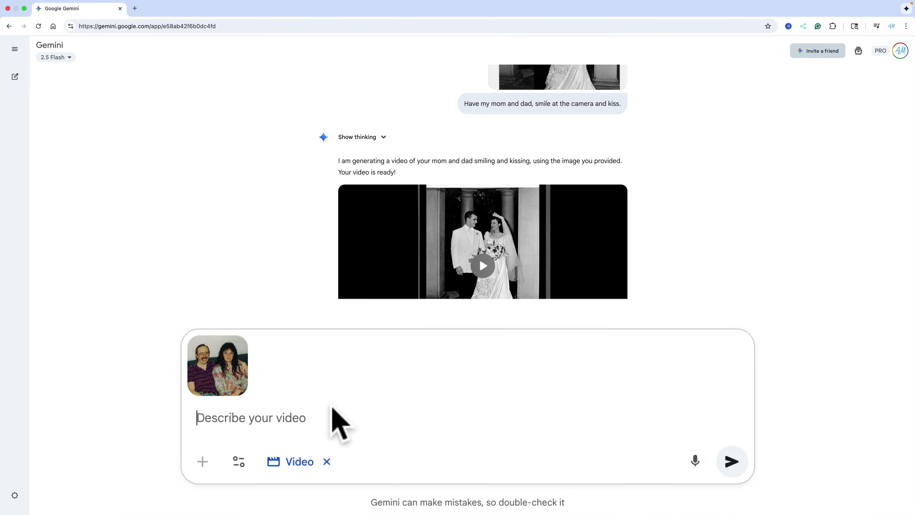
{"action": "type", "text": "Have "}
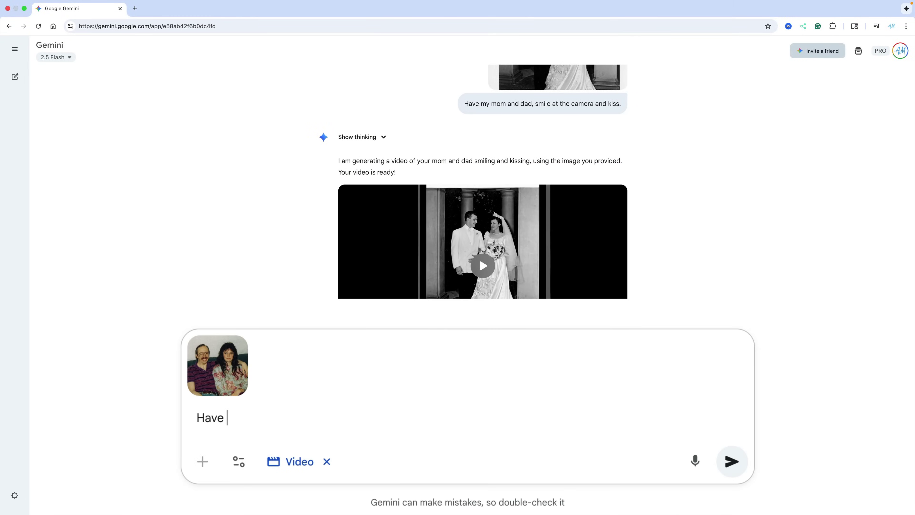
{"action": "type", "text": "my wife and I smile"}
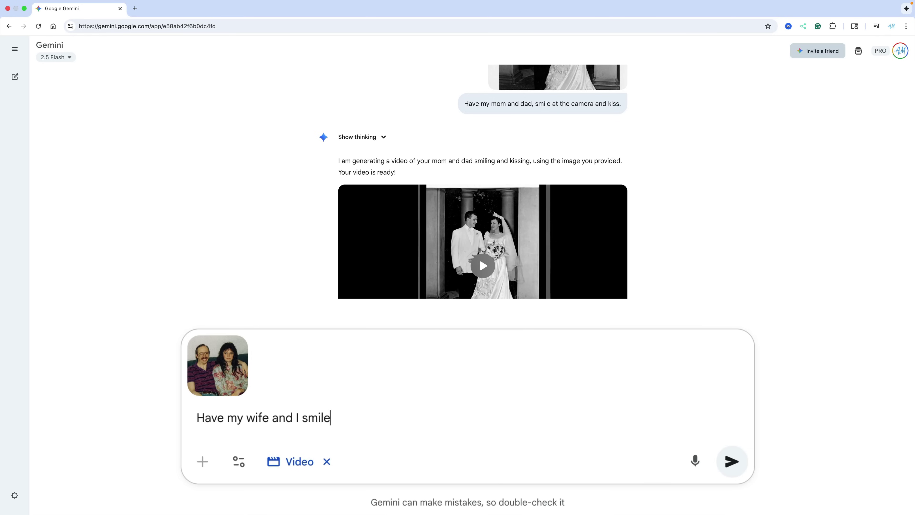
{"action": "type", "text": ", and kiss."}
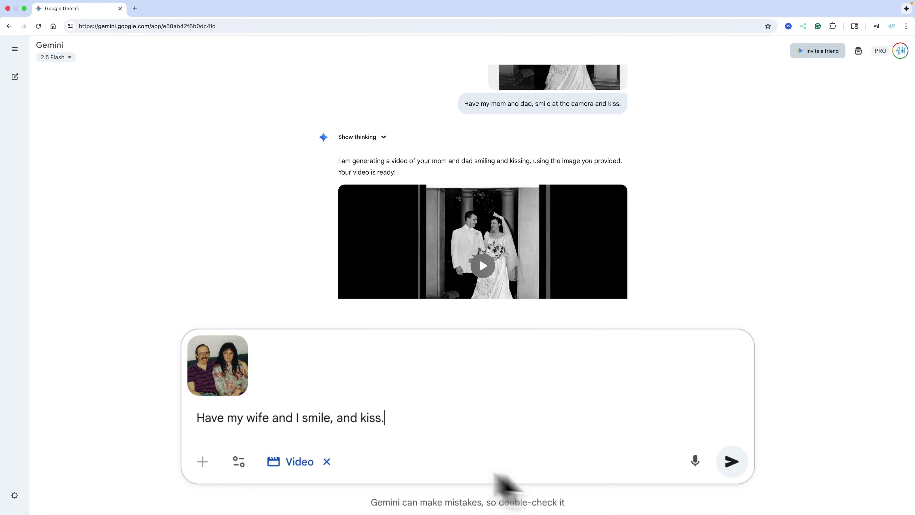
{"action": "left_click", "coordinate": [730, 463]}
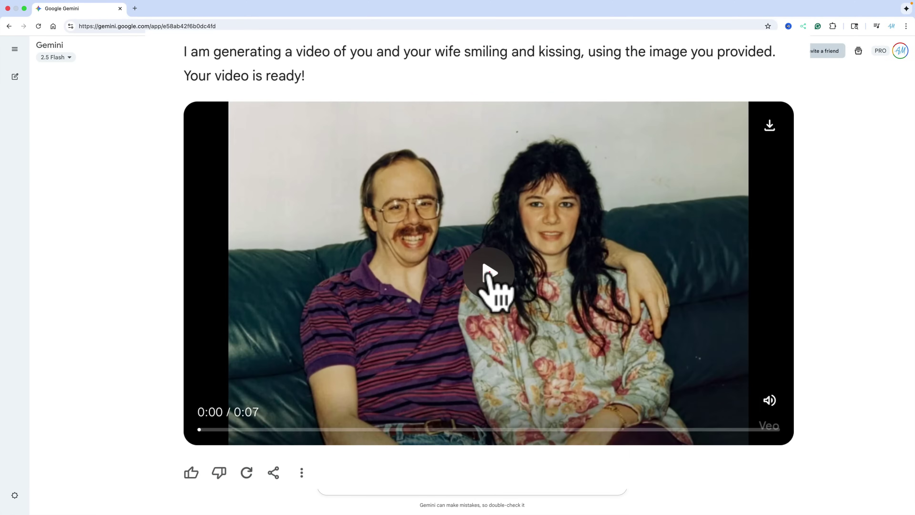
Step: Play the generated sofa-couple video, then pause it after a moment
{"action": "left_click", "coordinate": [484, 269]}
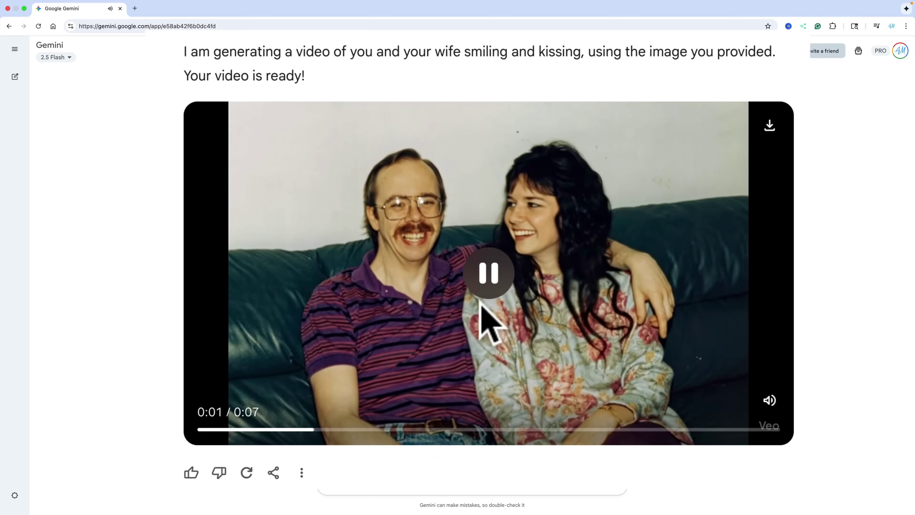
{"action": "left_click", "coordinate": [490, 294]}
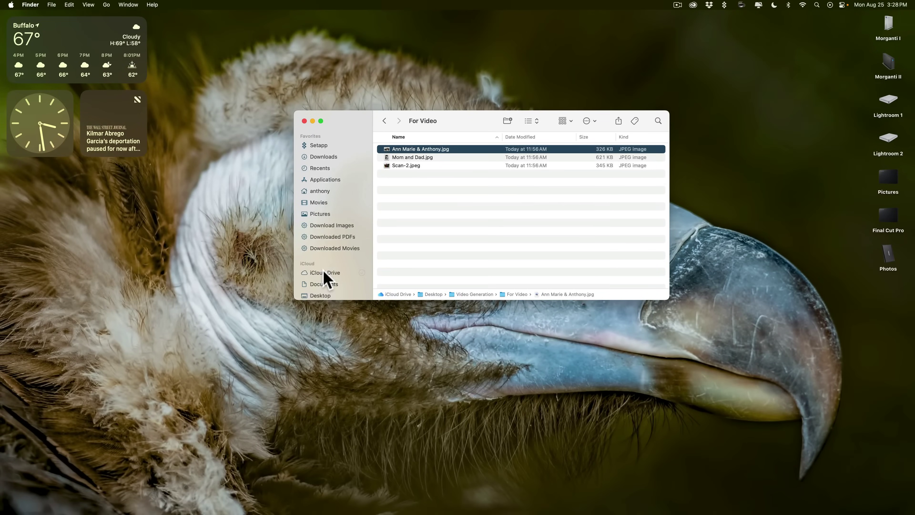
Step: Open Scan-2.jpeg, the boys-with-fish photo, in Preview and move its window into place
{"action": "left_click", "coordinate": [401, 165]}
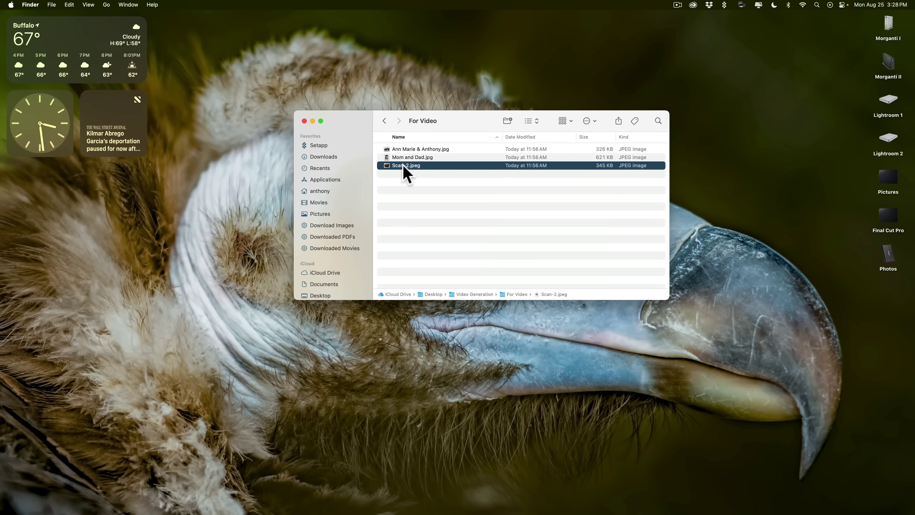
{"action": "double_click", "coordinate": [402, 166]}
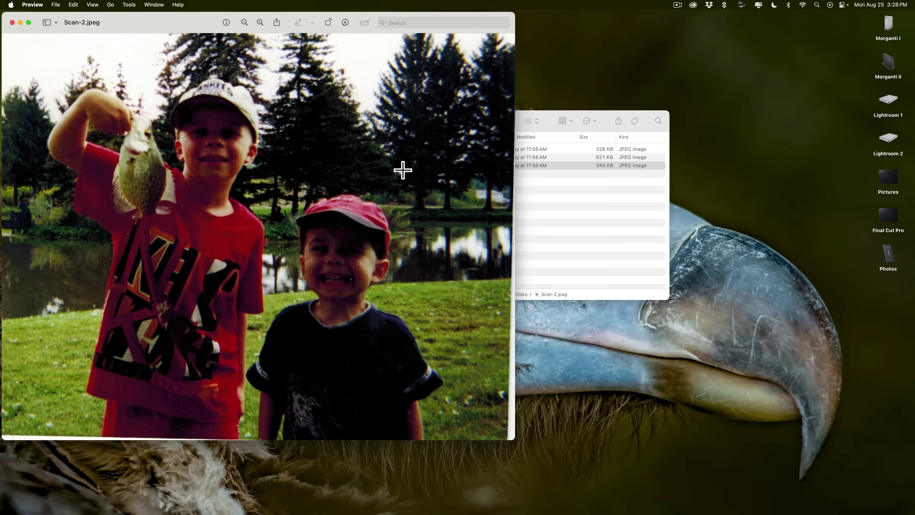
{"action": "left_click_drag", "start_coordinate": [173, 26], "coordinate": [384, 46]}
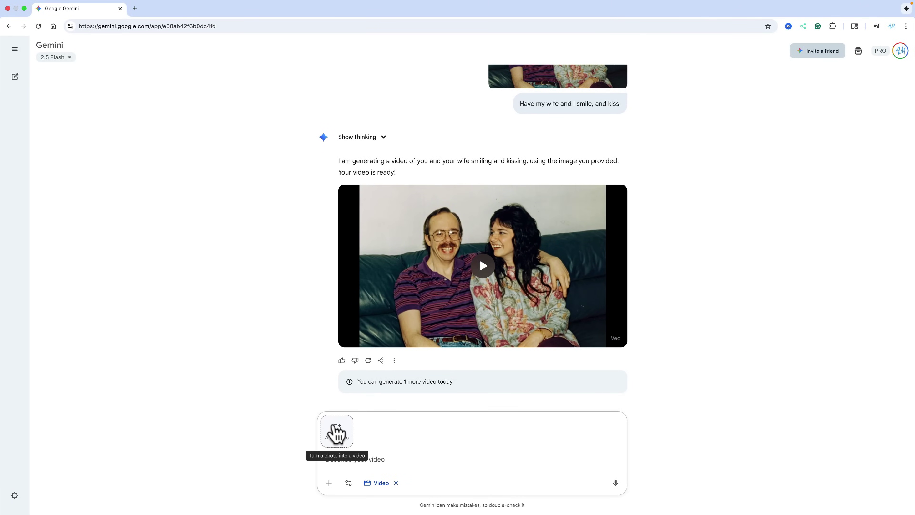
Step: Attach Scan-2.jpeg from the For Video folder to the Gemini prompt
{"action": "left_click", "coordinate": [337, 430]}
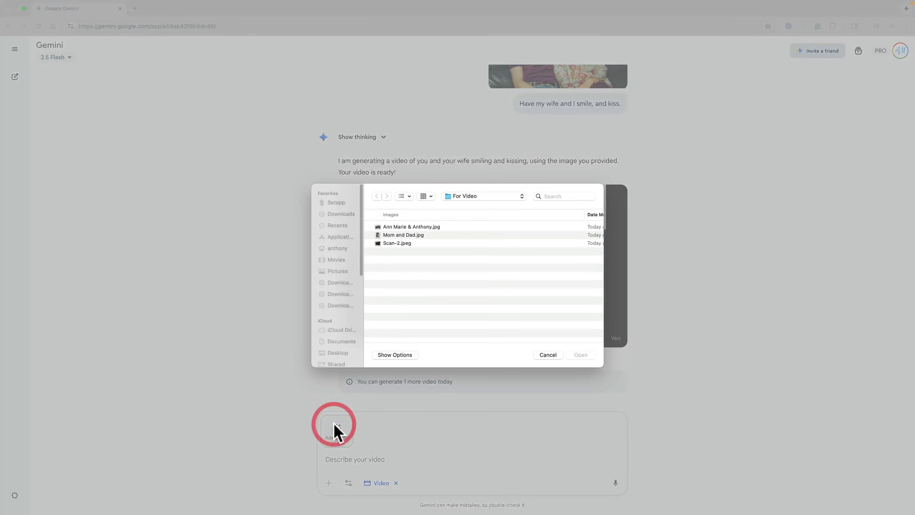
{"action": "left_click", "coordinate": [397, 242]}
{"action": "left_click", "coordinate": [580, 354]}
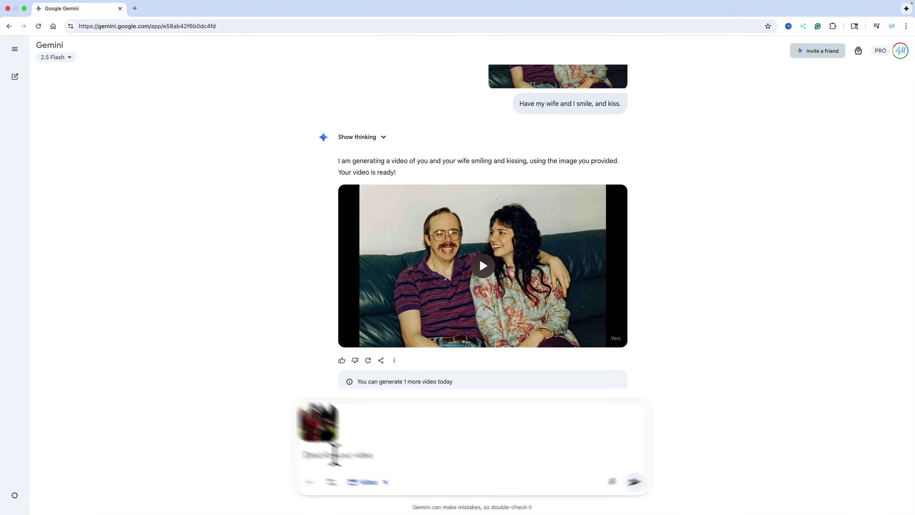
Step: Send the prompt 'Have my sons laugh and giggle at the camera.' after fixing typos
{"action": "type", "text": "Have"}
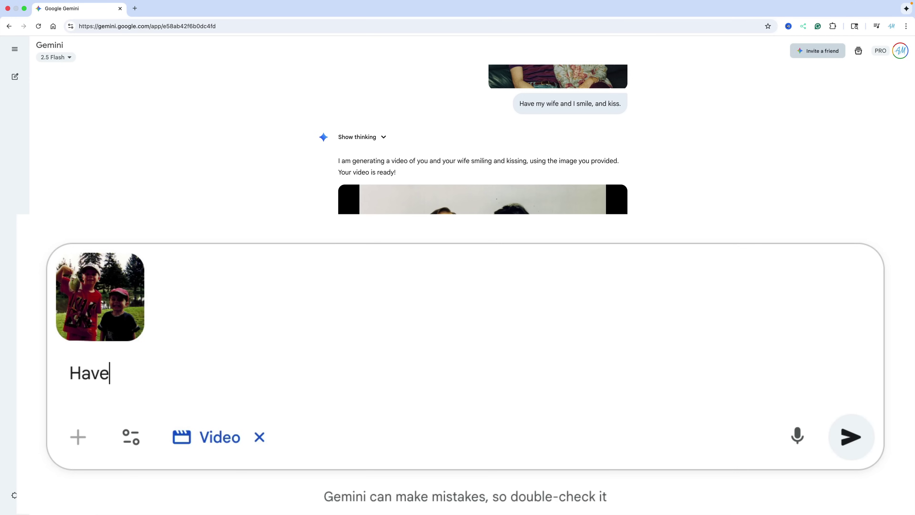
{"action": "type", "text": " my sons l"}
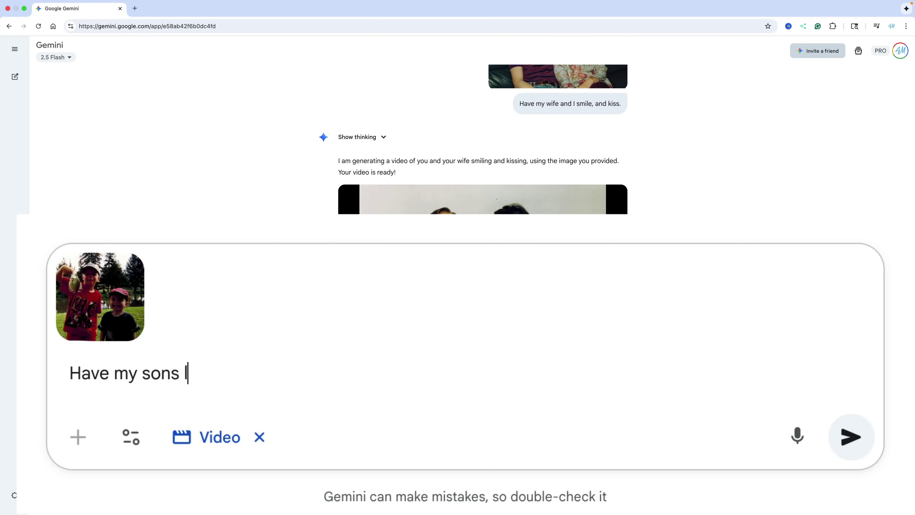
{"action": "type", "text": "aught,"}
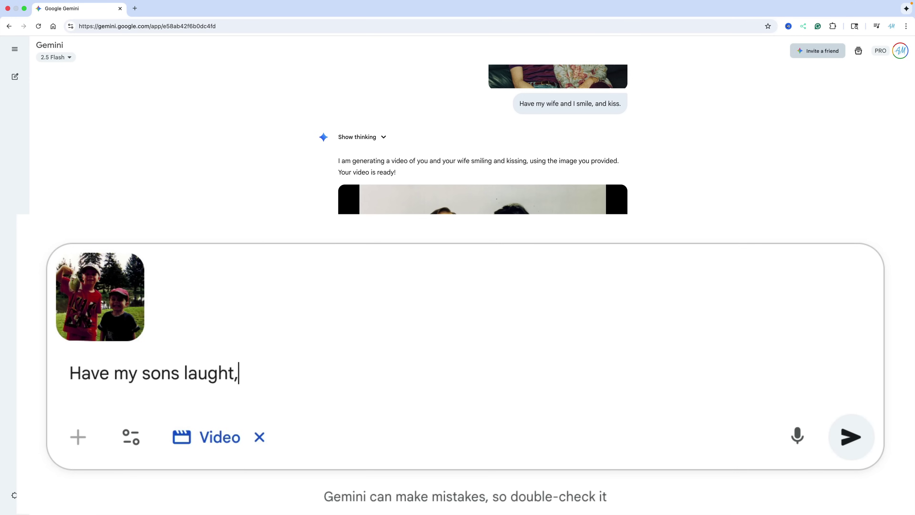
{"action": "key", "text": "BackSpace"}
{"action": "key", "text": "BackSpace"}
{"action": "type", "text": ","}
{"action": "key", "text": "BackSpace"}
{"action": "key", "text": "BackSpace"}
{"action": "type", "text": "and giggle"}
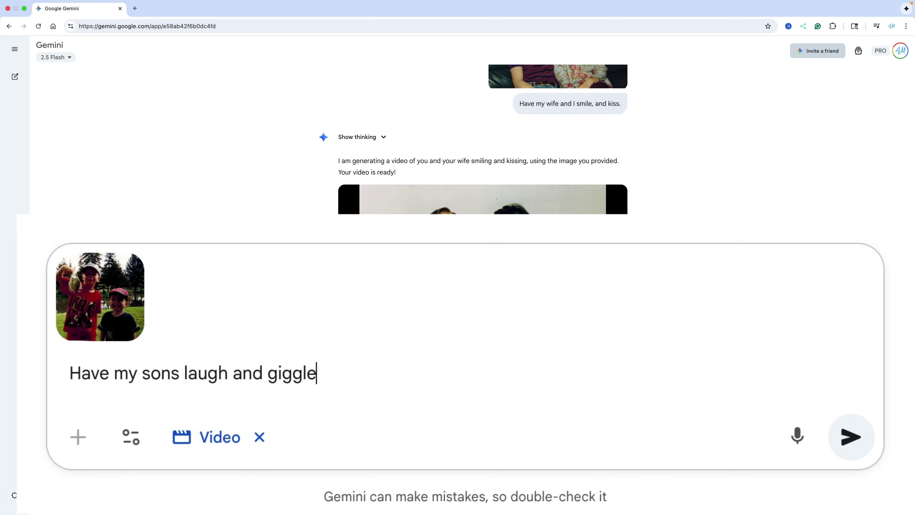
{"action": "type", "text": " at the camera."}
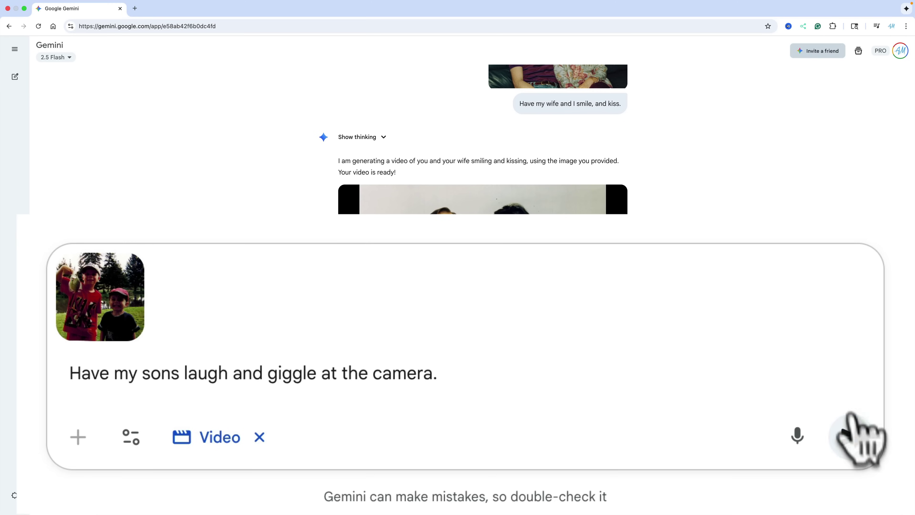
{"action": "left_click", "coordinate": [857, 431]}
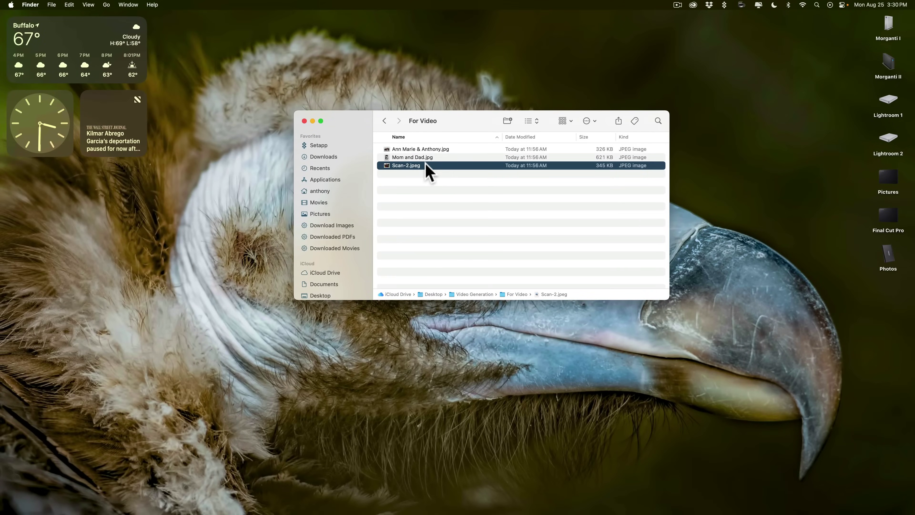
Step: Reopen Scan-2.jpeg in Preview for comparison, then close it
{"action": "double_click", "coordinate": [426, 164]}
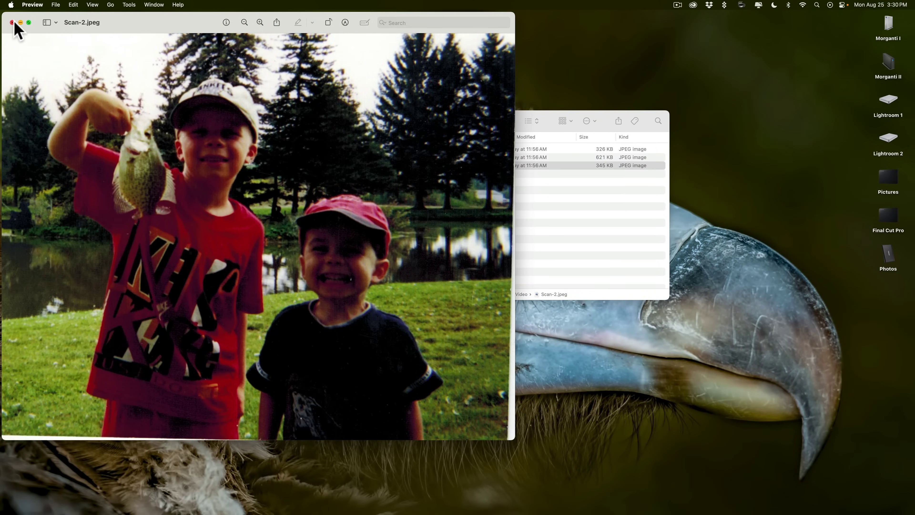
{"action": "left_click", "coordinate": [13, 23]}
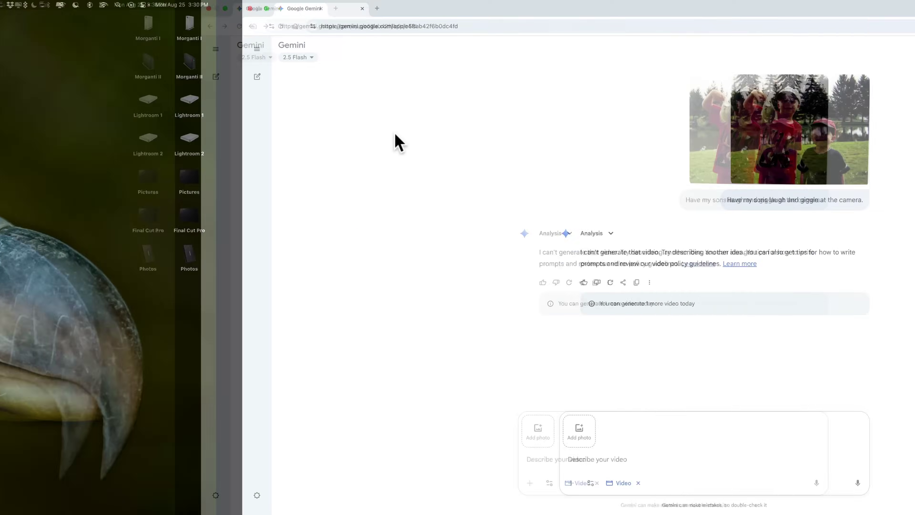